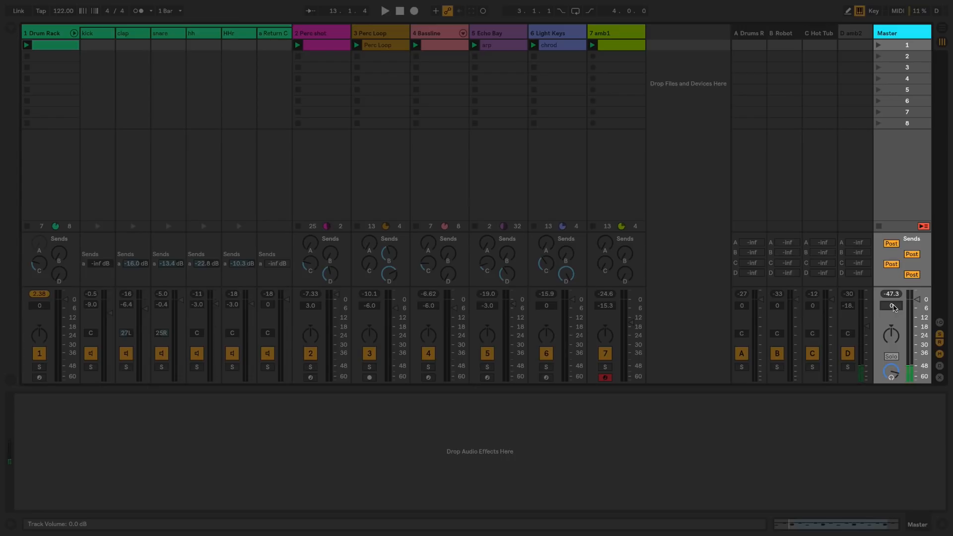
Set the Master track volume to -4.35 dB and play the session to check the master peak level.
key("Return")
type("-4.35")
key("Return")
key("space")
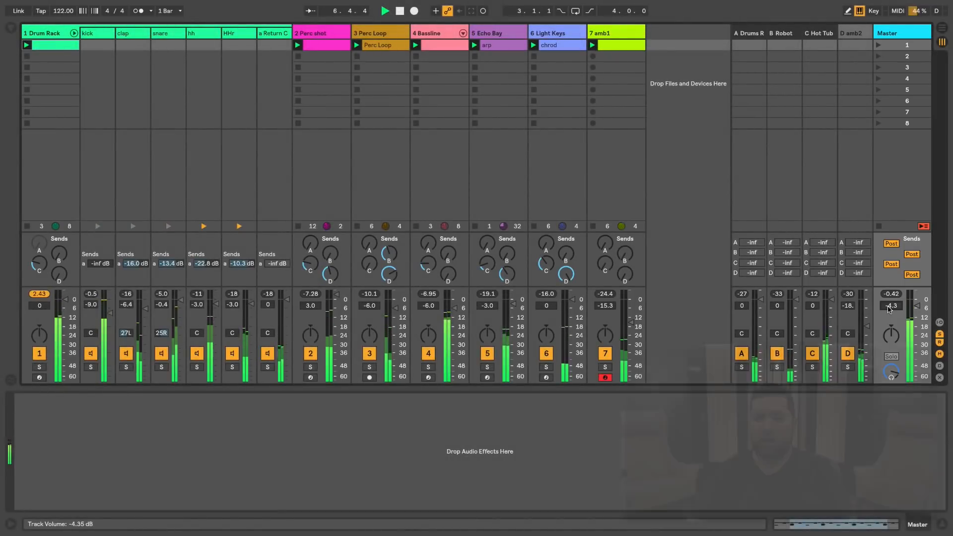
key("space")
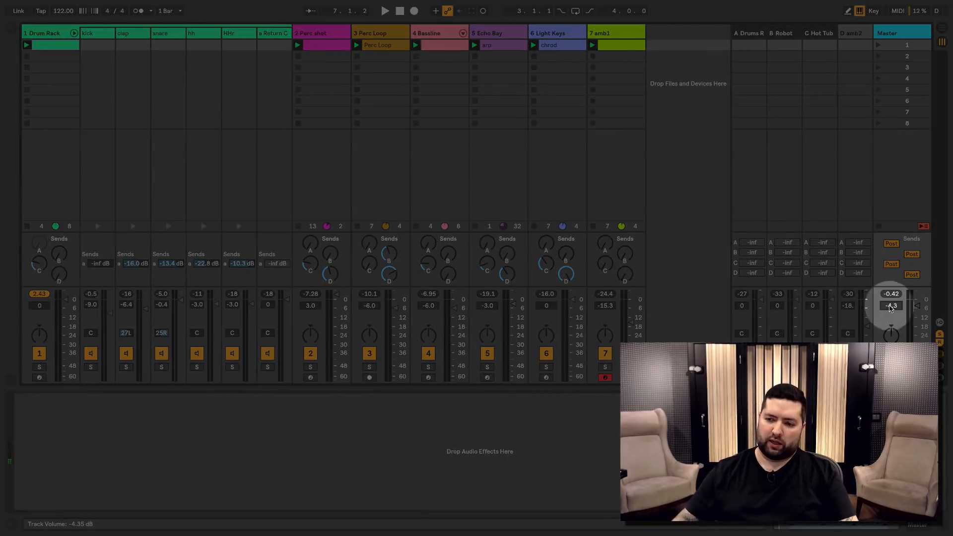
Reset the Master volume to 0 dB and clear its peak level indicator.
key("Delete")
left_click(891, 293)
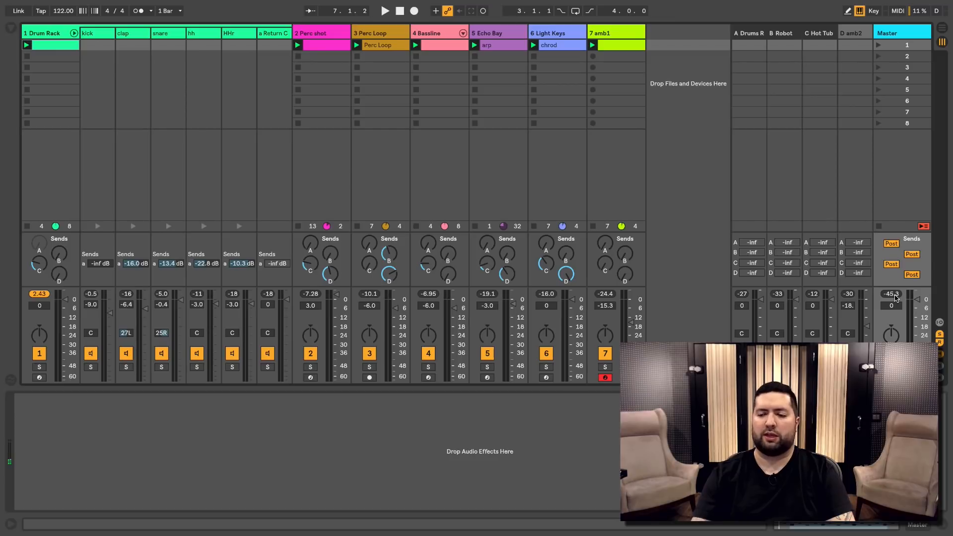
left_click(895, 308)
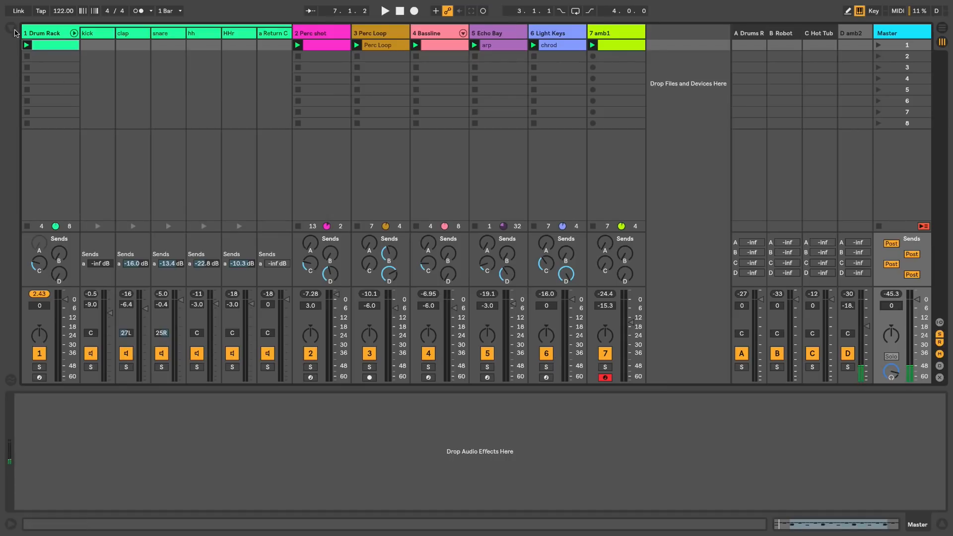
Add a Limiter from the audio effects to the Master track and check the master peak during playback.
left_click(16, 33)
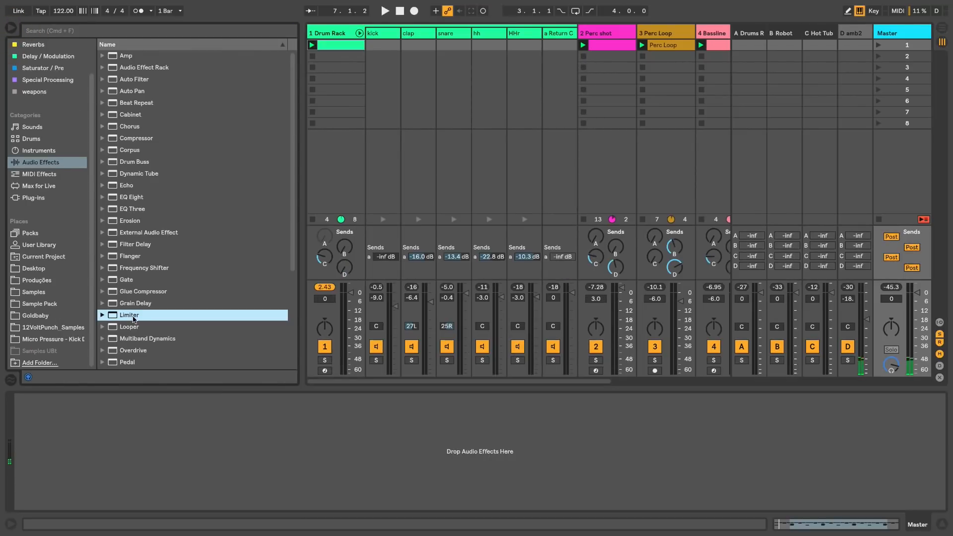
left_click_drag(131, 319, 904, 44)
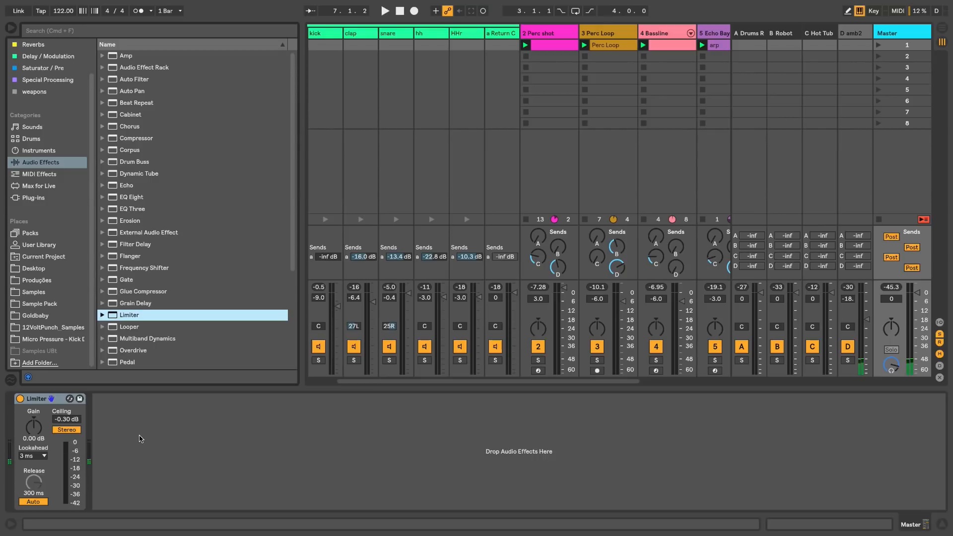
key("space")
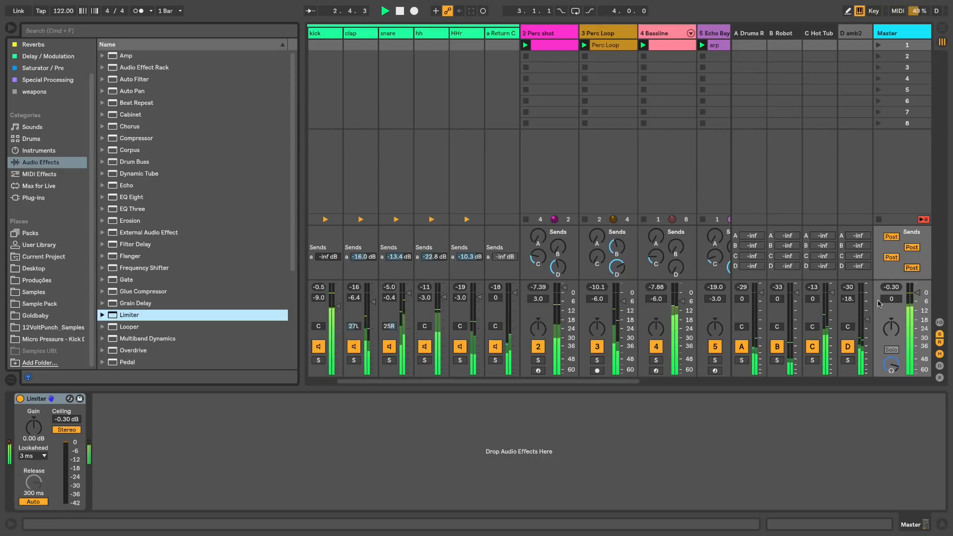
left_click(894, 289)
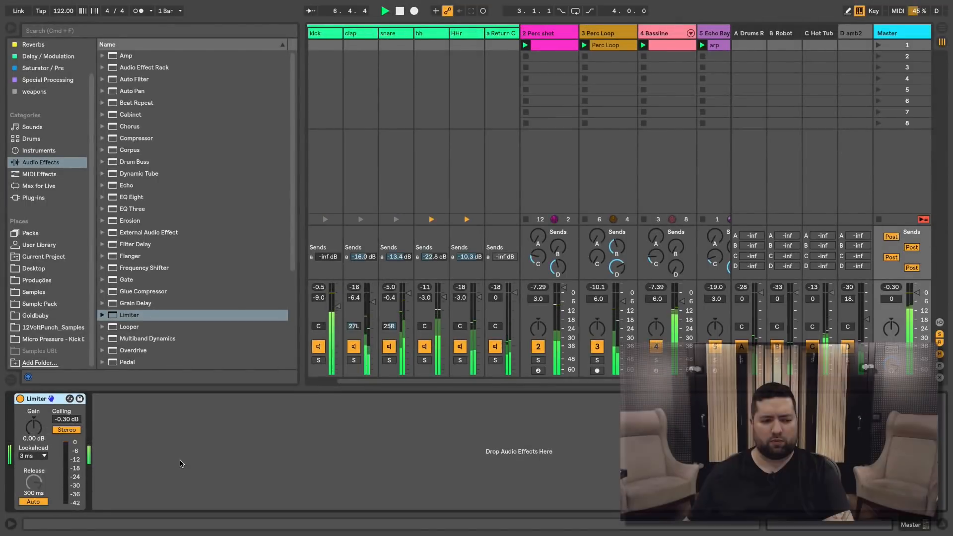
key("space")
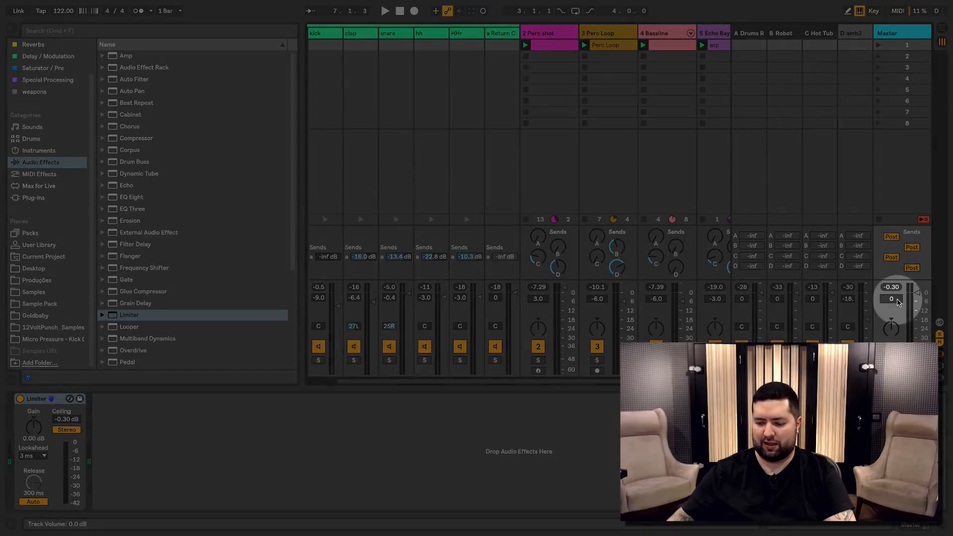
Set the Master volume to -6 dB with the Limiter active and play the session to check the output level.
left_click(892, 298)
type("-6")
key("Return")
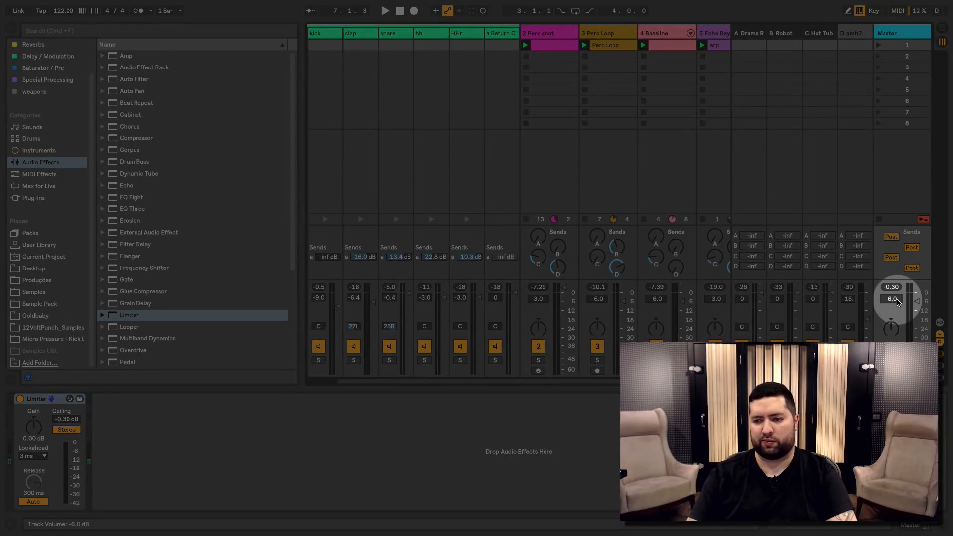
key("space")
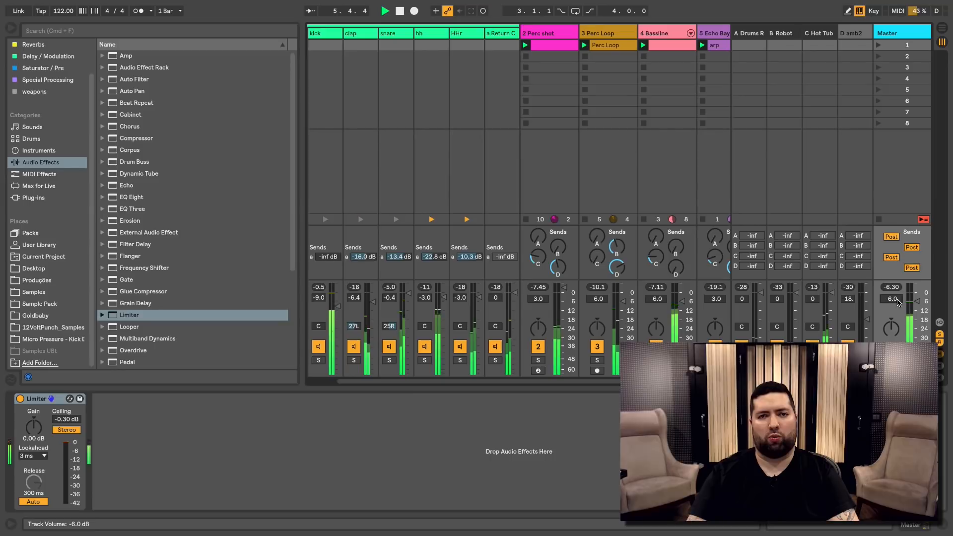
key("space")
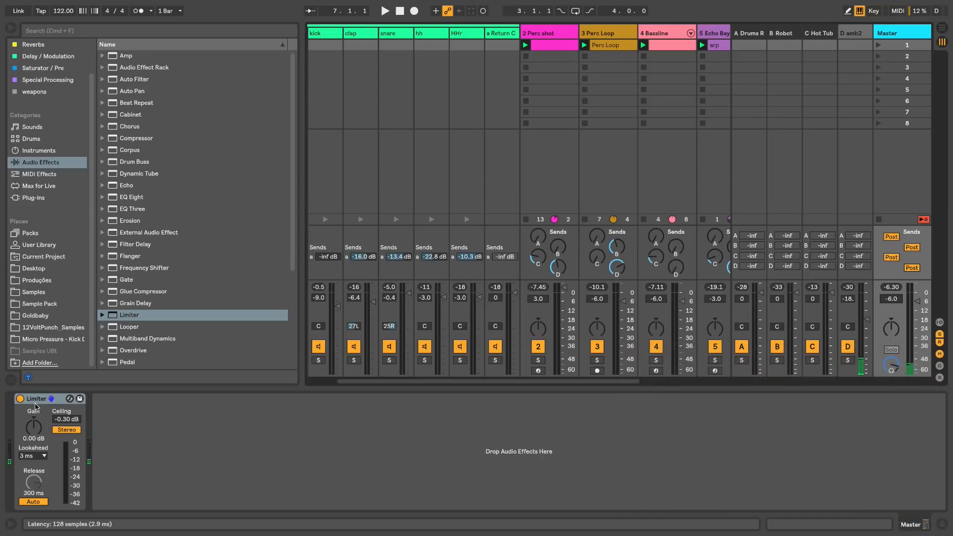
Delete the Limiter from the Master track, reset the Master volume to 0 dB and hide the browser.
key("Delete")
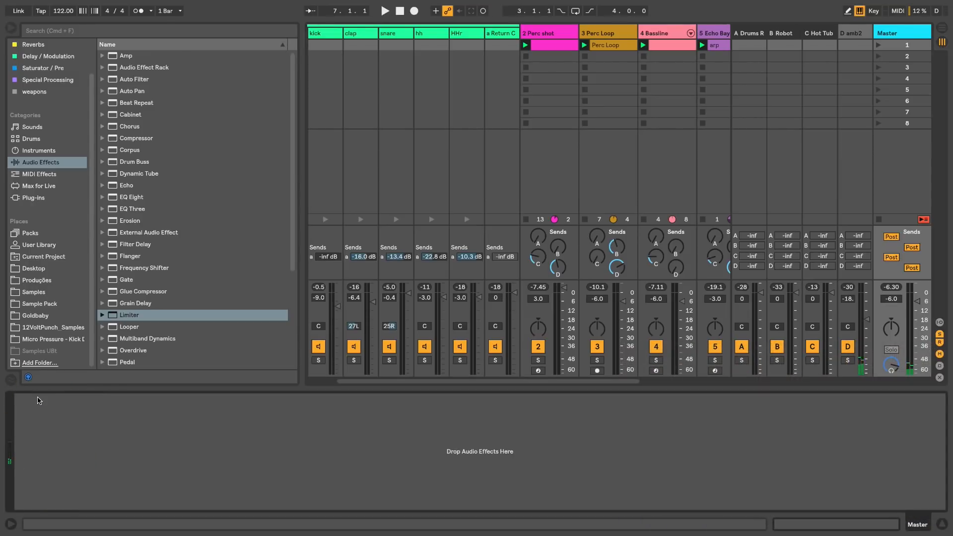
left_click(895, 299)
key("Delete")
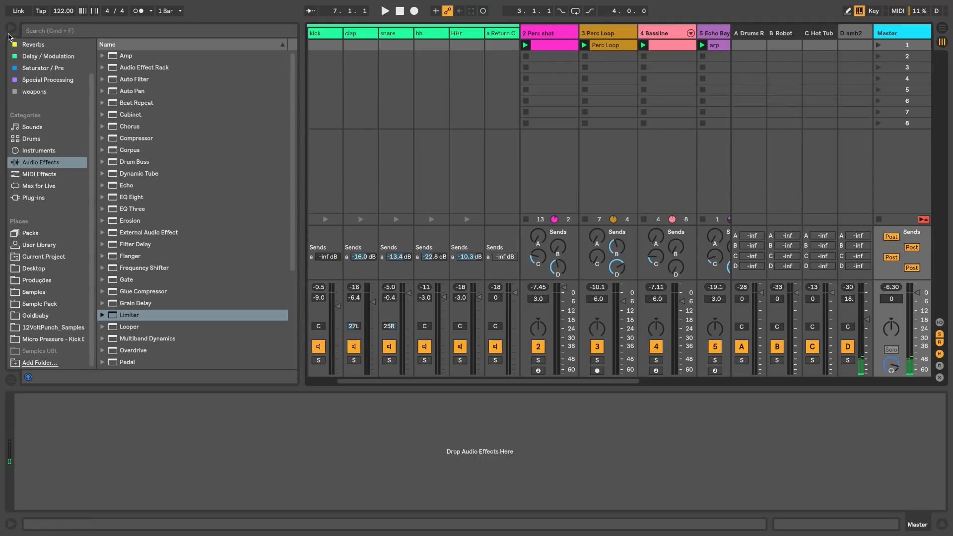
left_click(11, 27)
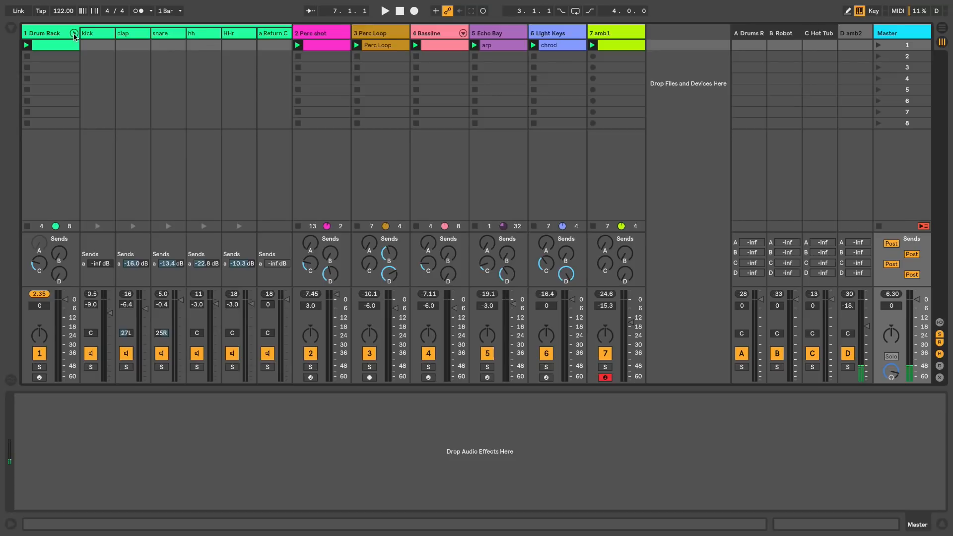
Fold the Drum Rack's chains and show the input/output routing section for the tracks.
left_click(74, 33)
left_click(46, 32)
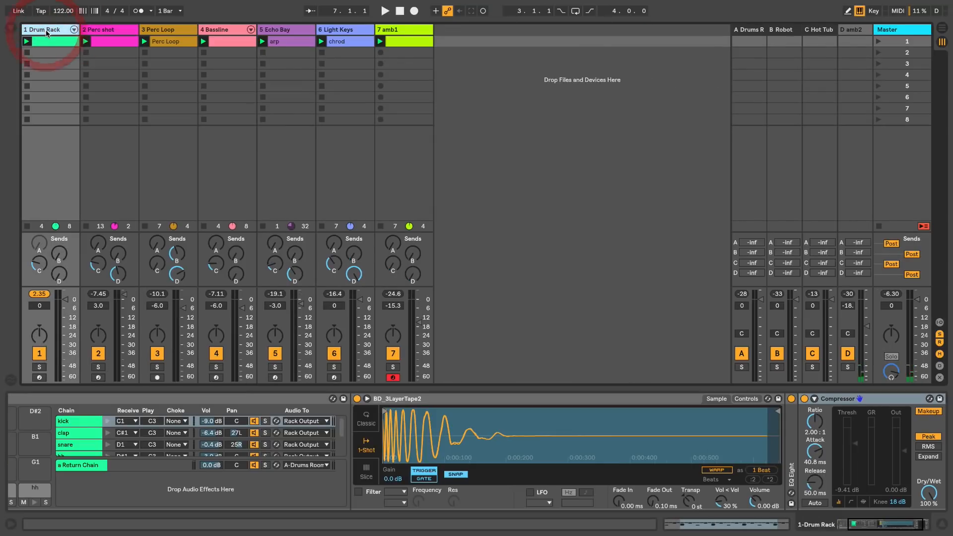
left_click(403, 30)
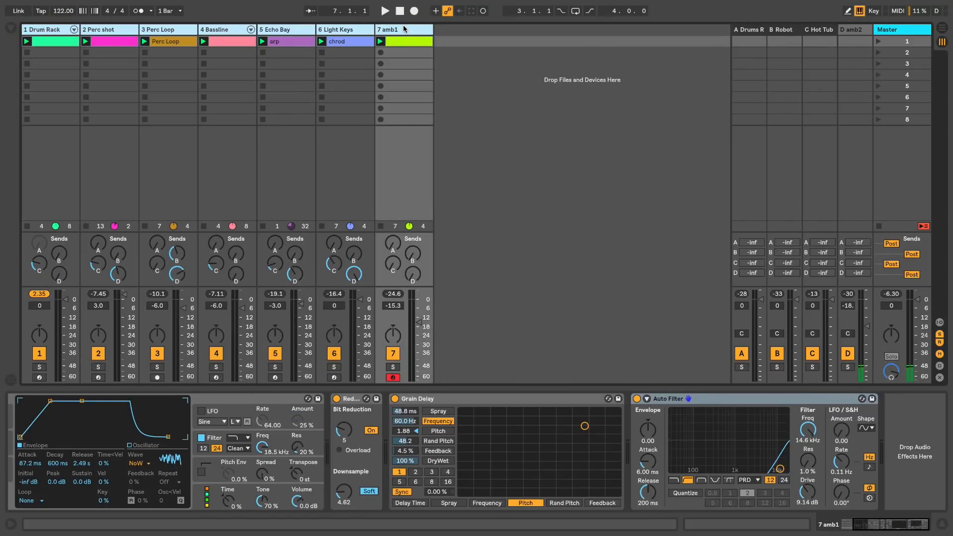
left_click(939, 322)
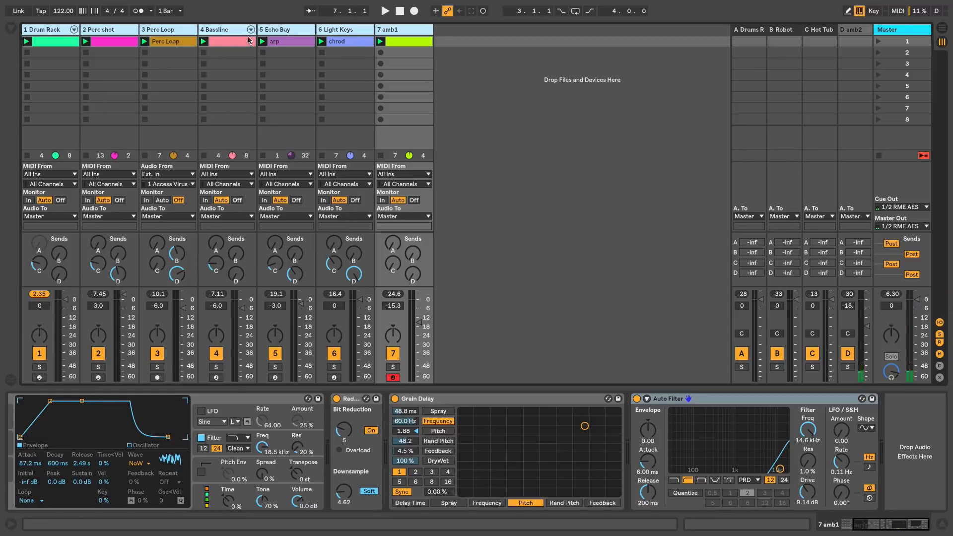
Group the Echo Bay and Light Keys tracks and inspect Echo Bay's output routing.
left_click(293, 31)
left_click(348, 31)
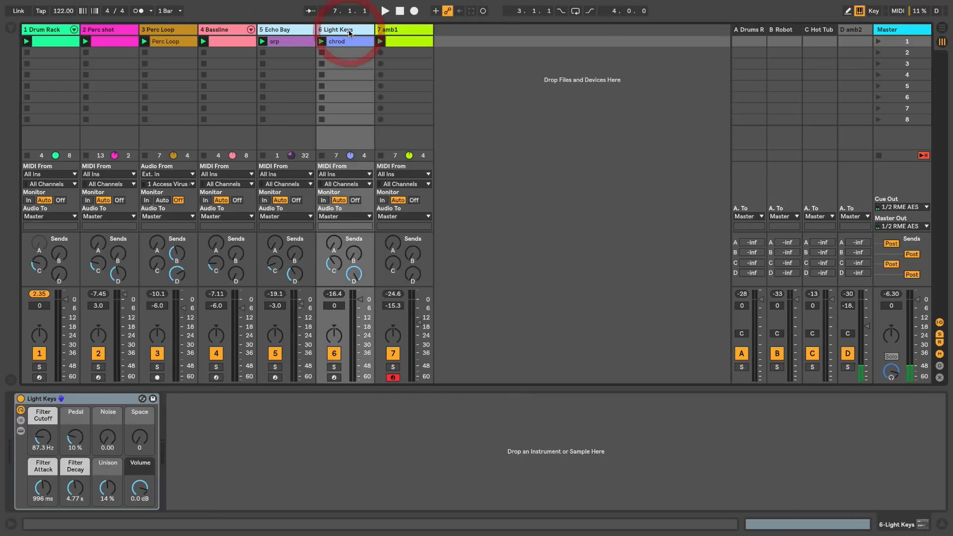
right_click(307, 35)
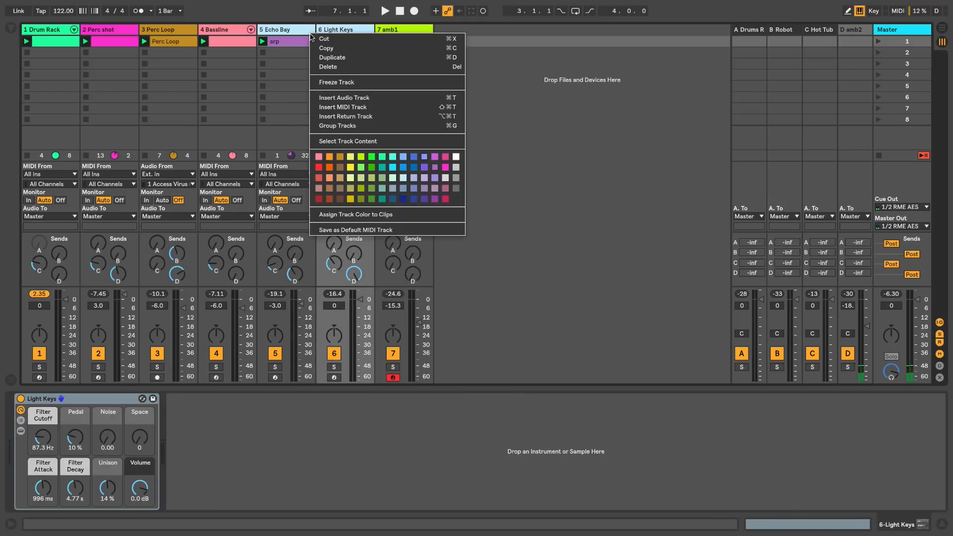
left_click(350, 124)
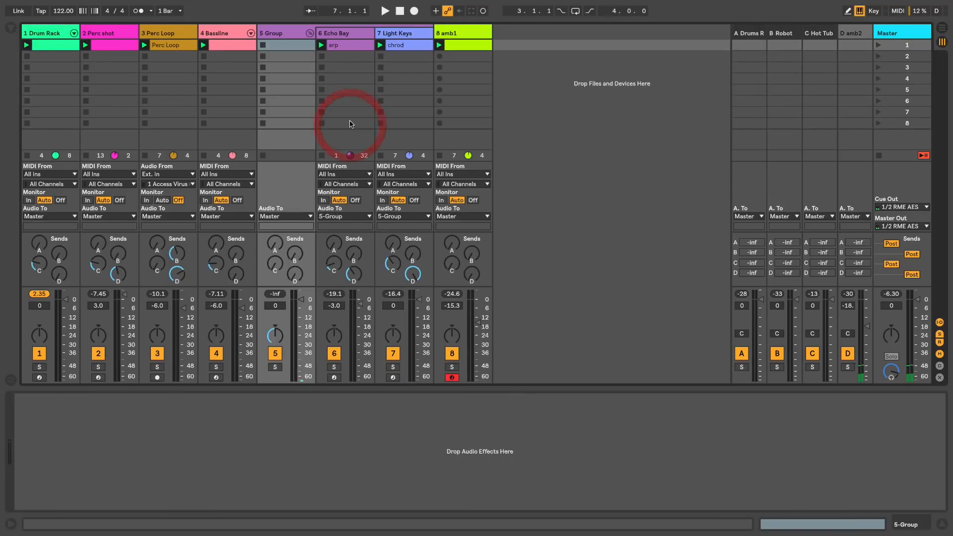
left_click(334, 32)
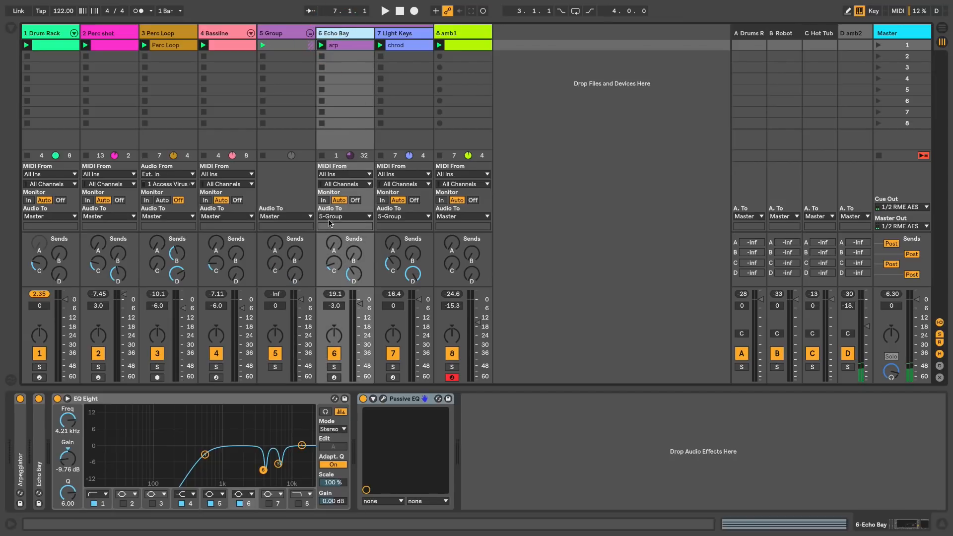
Lower the ungrouped tracks and the group track together by 6 dB during playback and recheck the master peak.
left_click(50, 32)
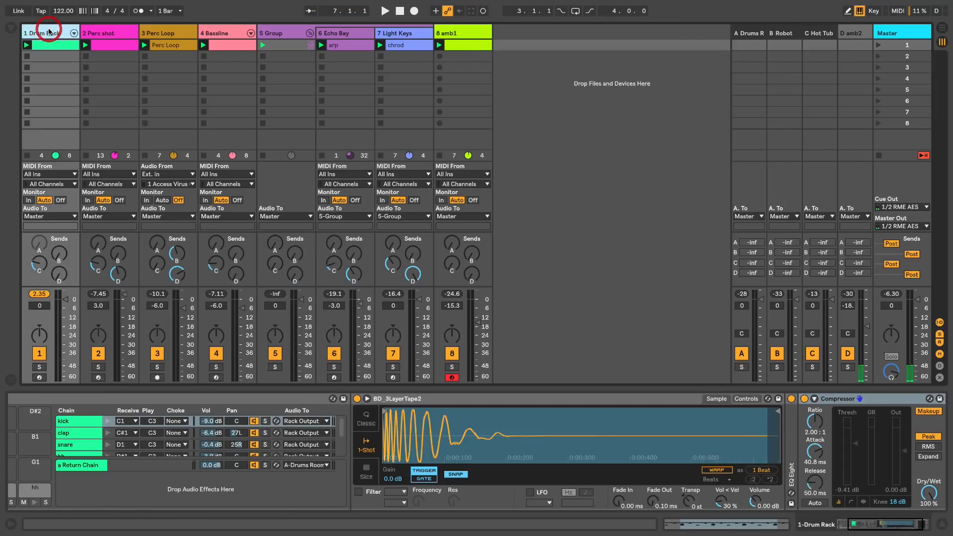
left_click(472, 32)
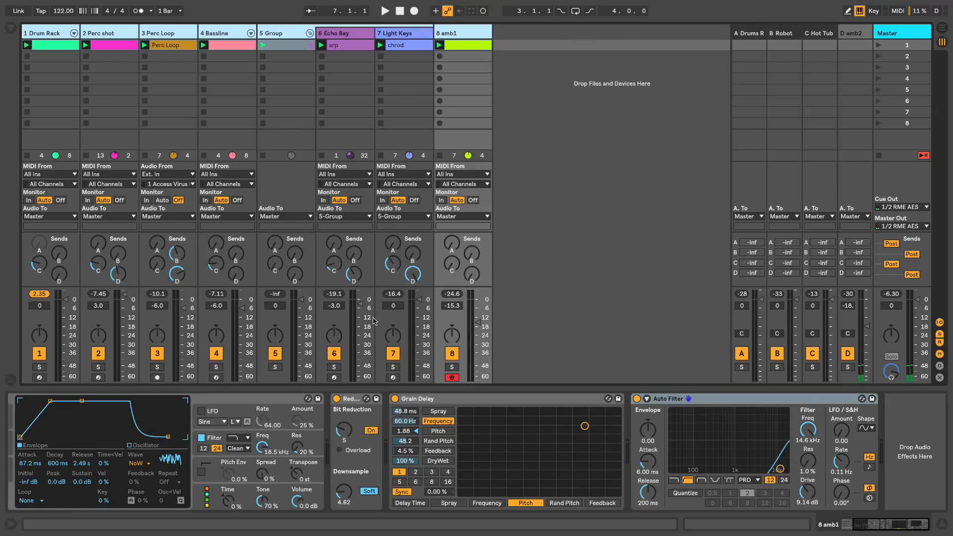
left_click_drag(301, 300, 302, 305)
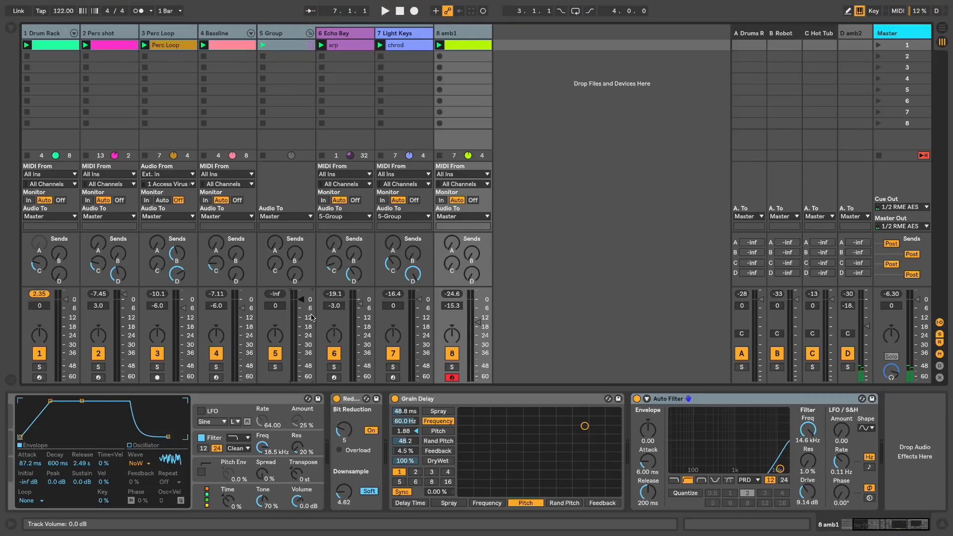
key("space")
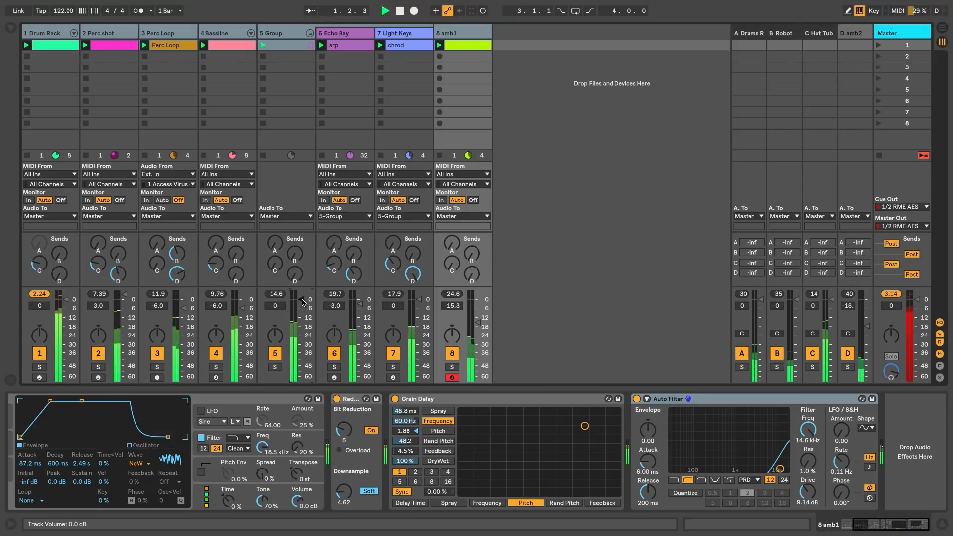
left_click_drag(301, 301, 301, 308)
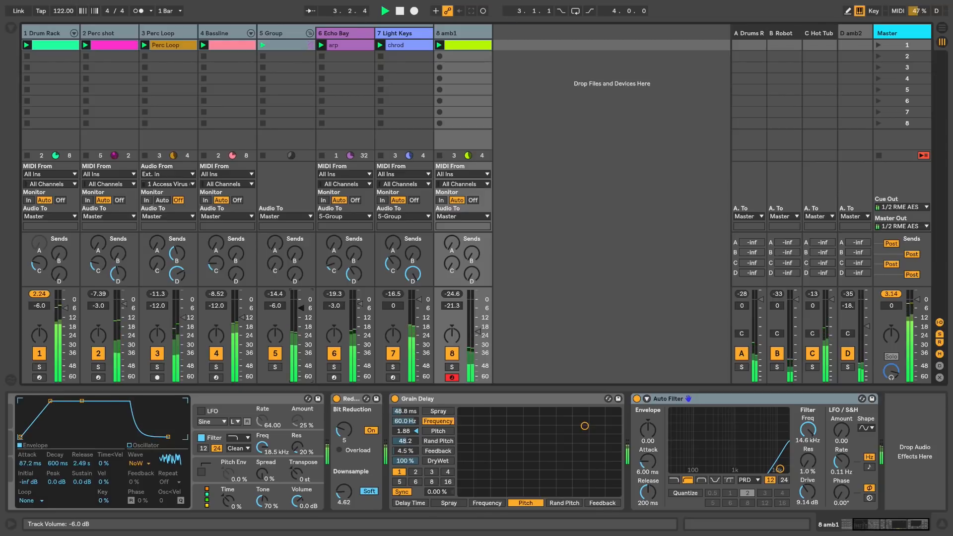
left_click(894, 294)
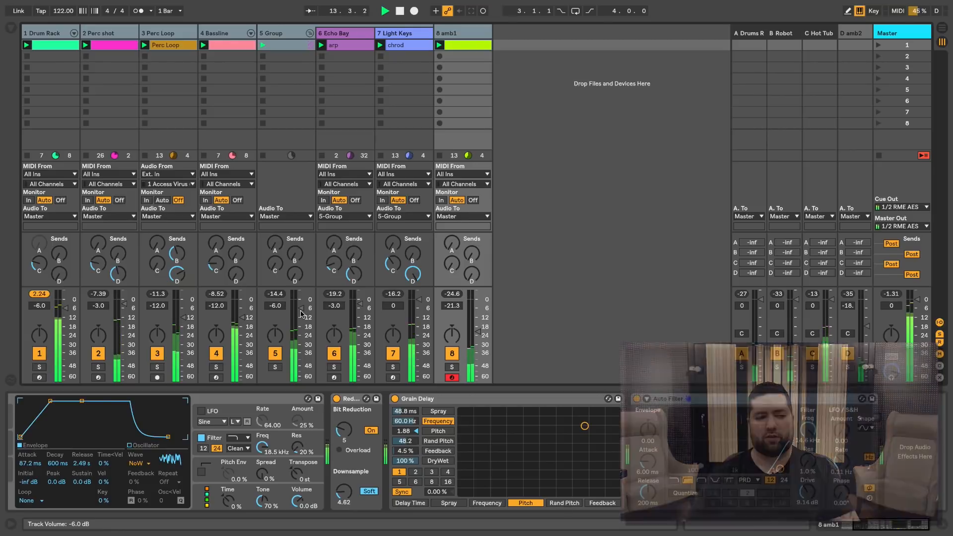
key("space")
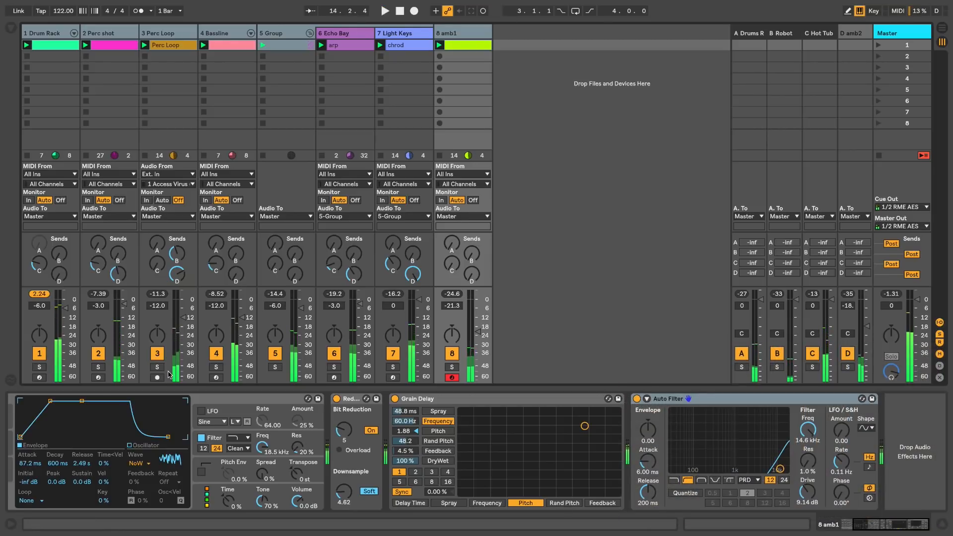
Select the Drum Rack track and play the session to check the track's peak level.
left_click(51, 33)
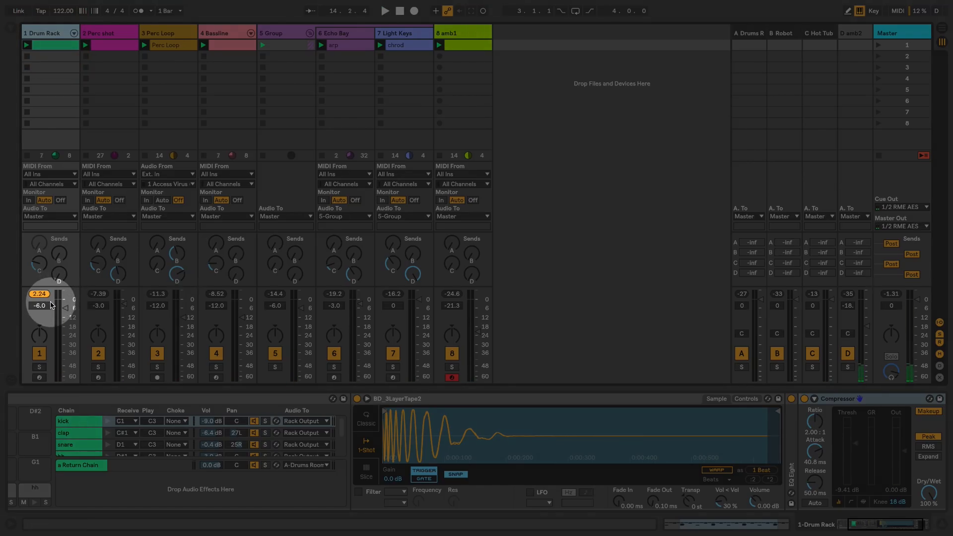
key("space")
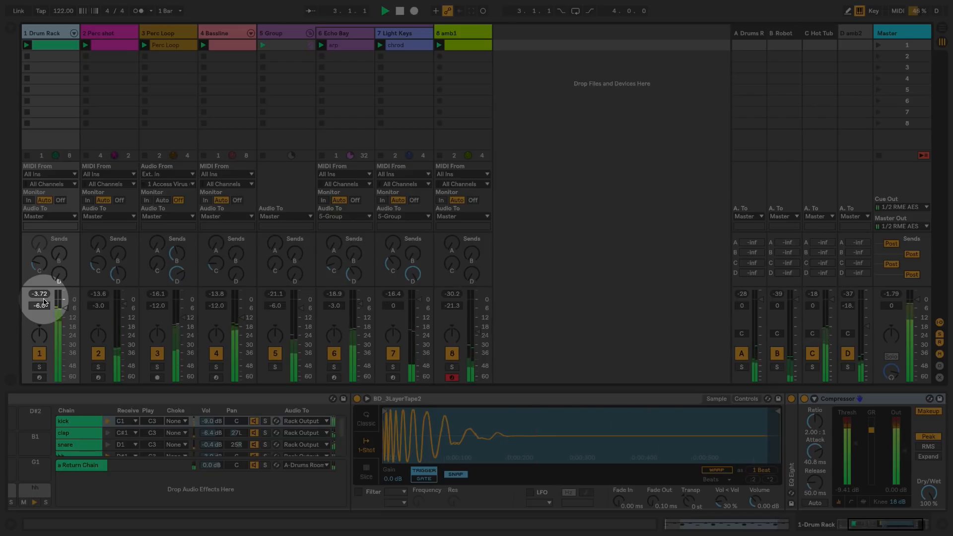
key("space")
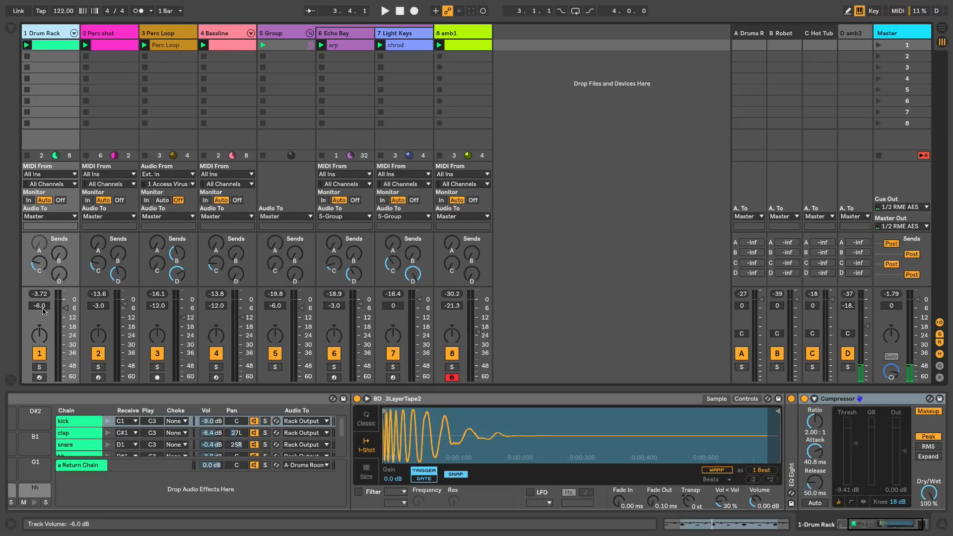
Adjust the mixer section's height so the peak and volume fields stay visible, and play the session.
left_click_drag(99, 288, 101, 314)
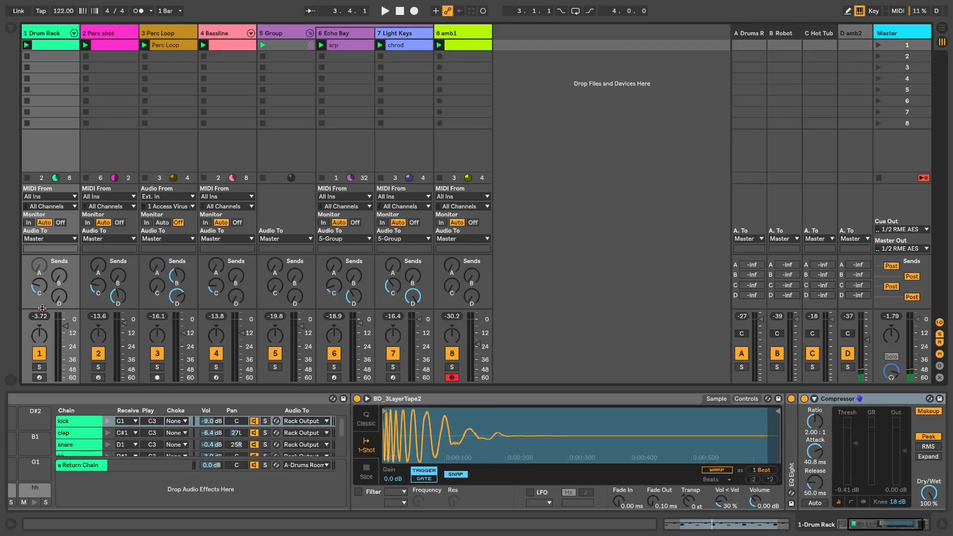
left_click_drag(43, 306, 44, 303)
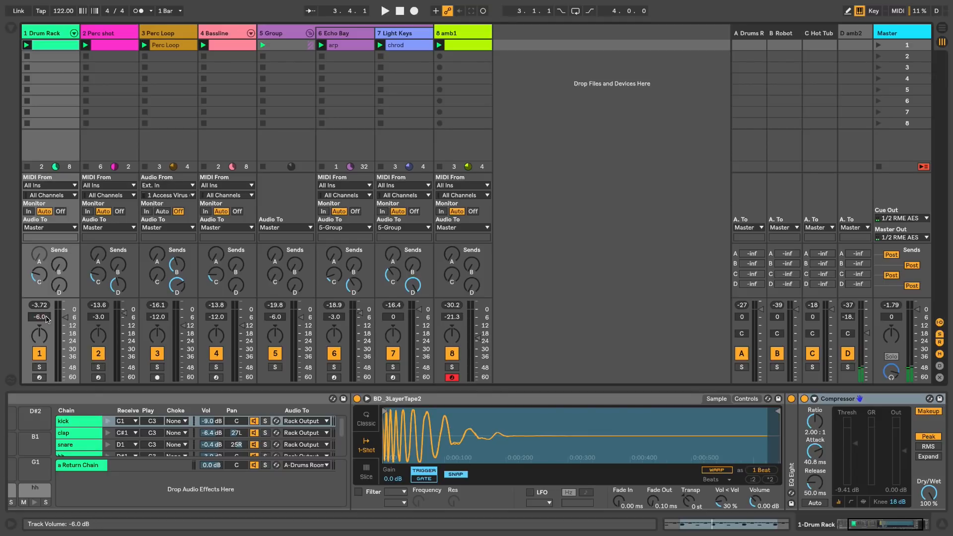
key("space")
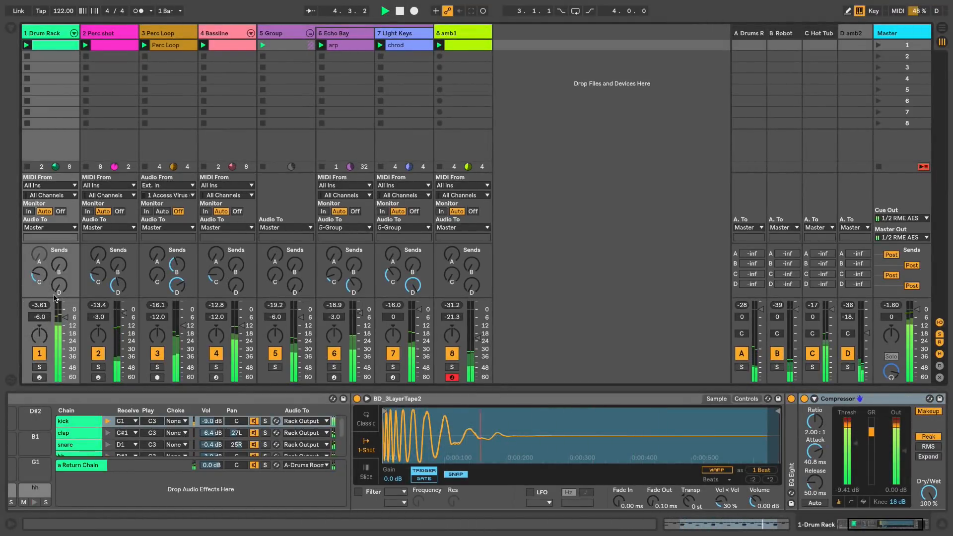
Shrink the mixer section's height until the volume fields are hidden, and restore it to show them again.
left_click_drag(53, 296, 53, 308)
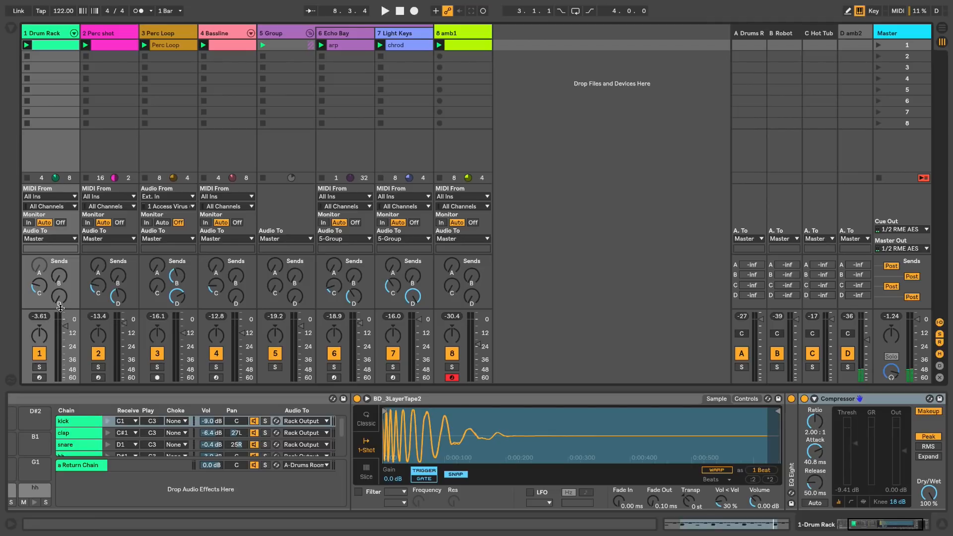
left_click_drag(60, 304, 60, 303)
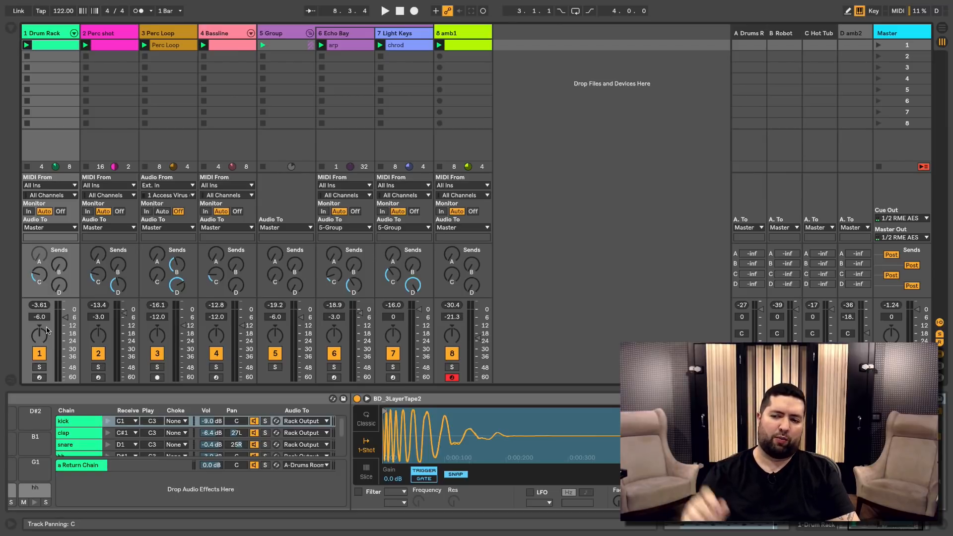
Unfold the Drum Rack's chains in the mixer and select each one from kick to the Return Chain.
left_click(62, 35)
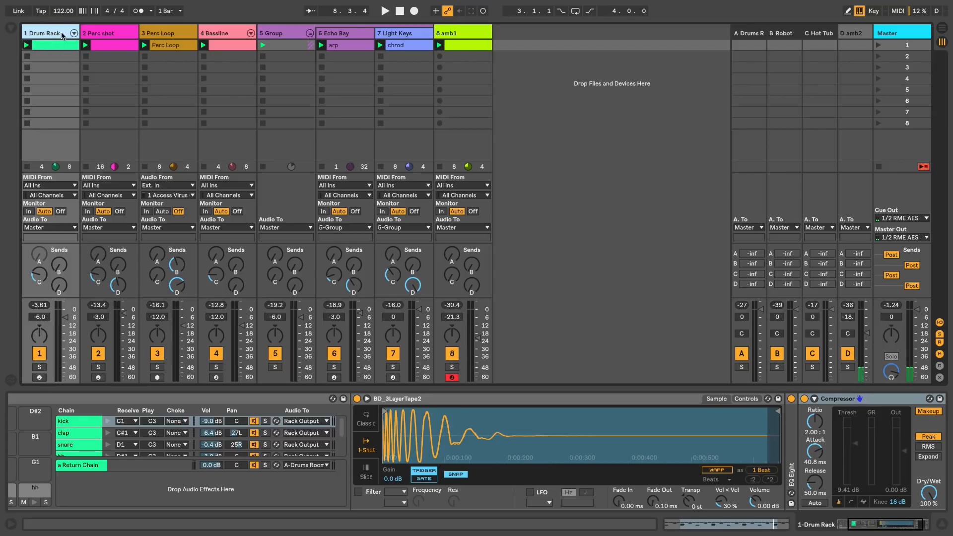
left_click(73, 33)
left_click(95, 35)
left_click(131, 35)
left_click(166, 34)
left_click(205, 34)
left_click(237, 34)
left_click(273, 35)
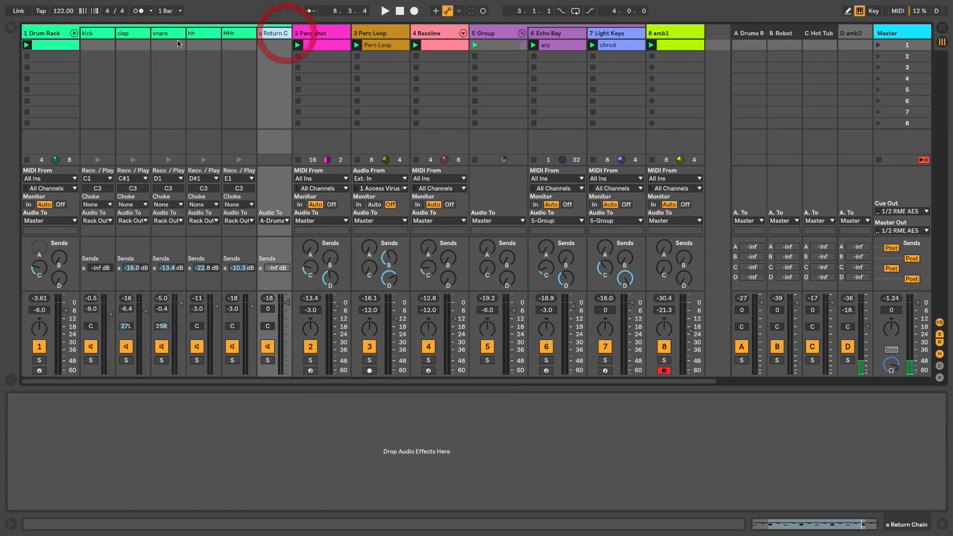
left_click(96, 35)
key("Left")
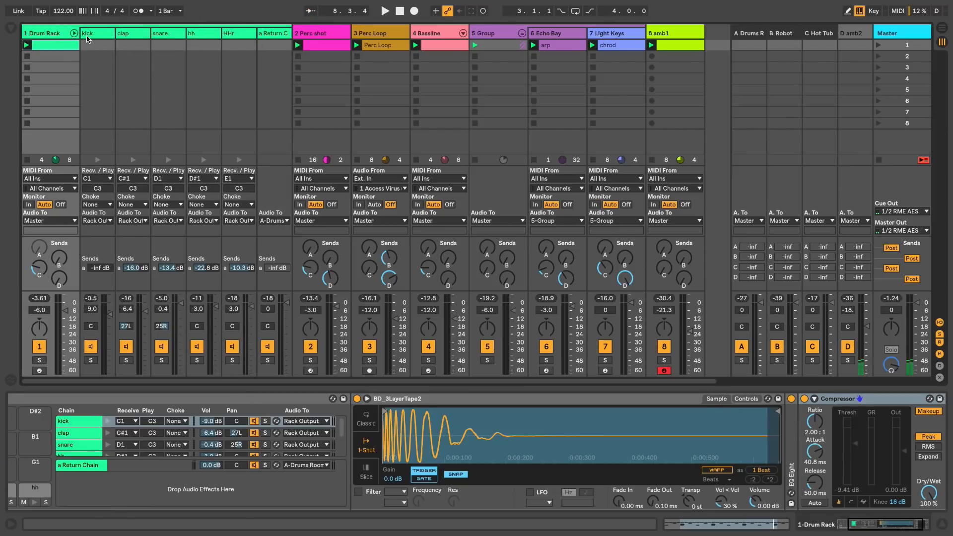
Select the kick through HHr chains together and lower their volumes by 3 dB.
left_click(92, 36)
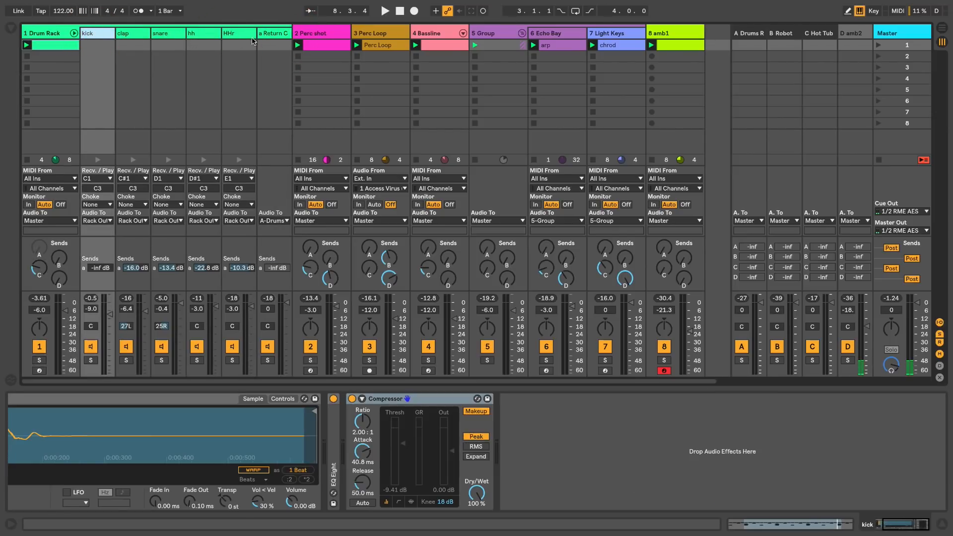
left_click(240, 36)
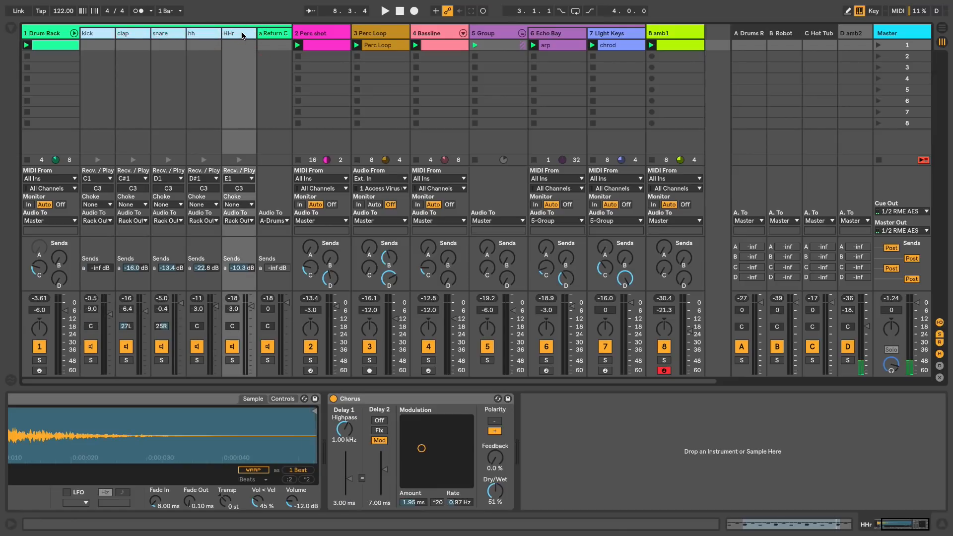
left_click(253, 307)
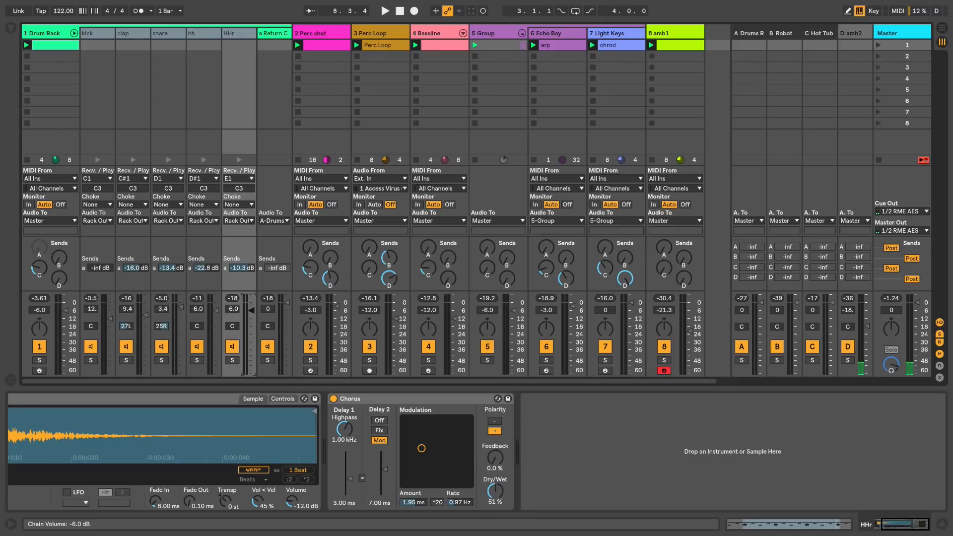
Play the session and reset the Drum Rack's peak reading to recheck the track and chain levels.
key("space")
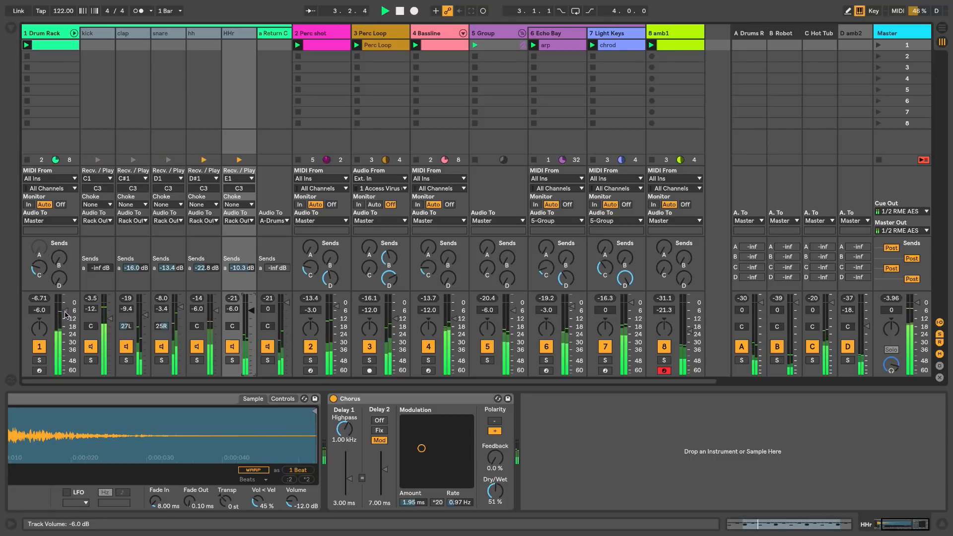
left_click(40, 299)
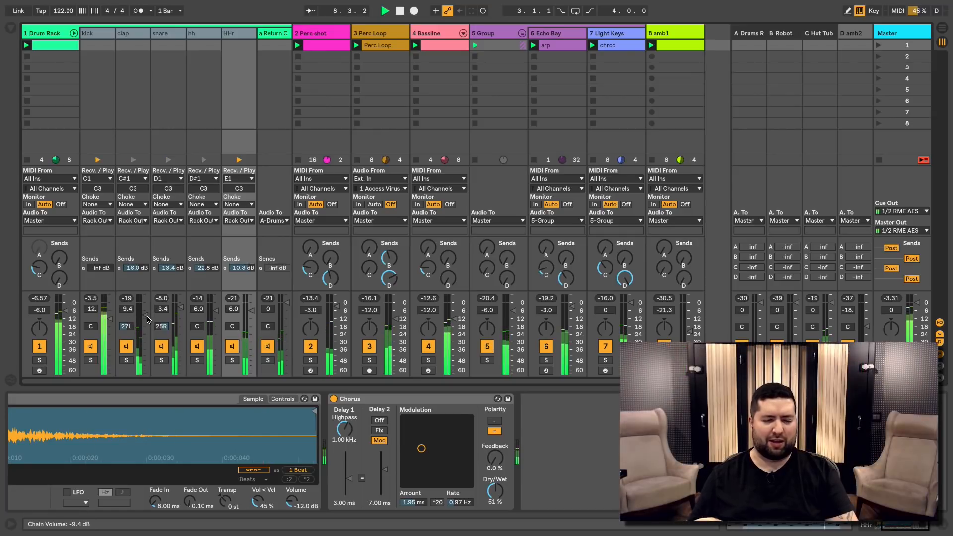
key("space")
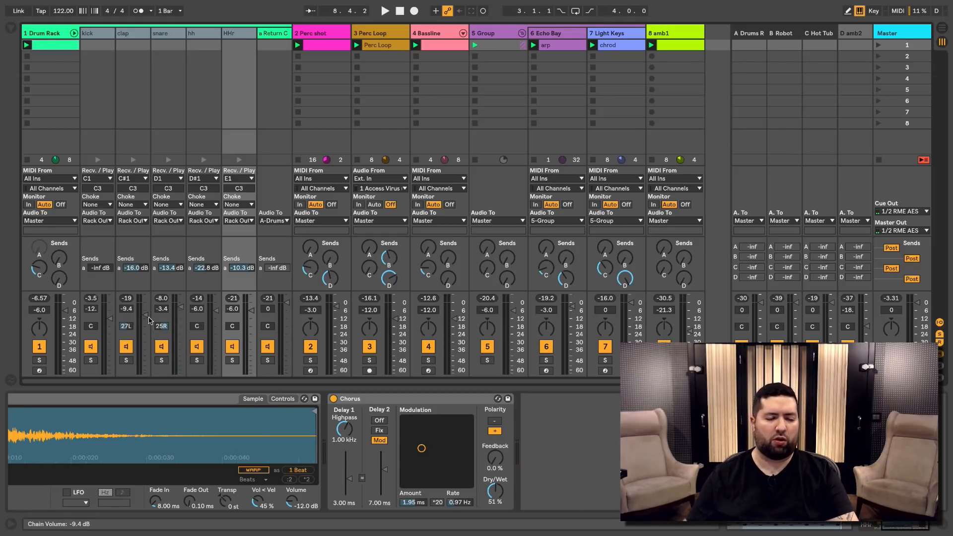
key("space")
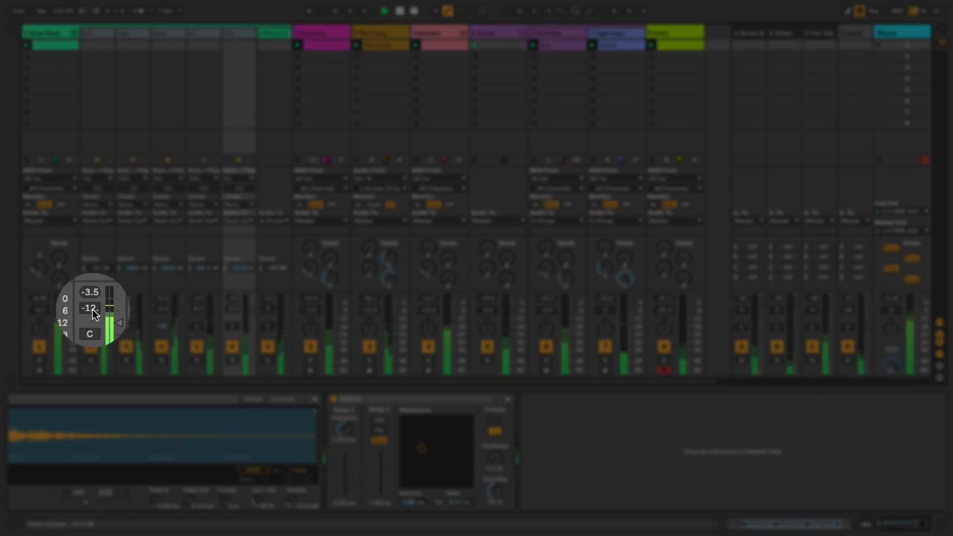
key("space")
Try the kick chain at 0 dB with the other selected chains following, play it, and restore the kick to -12 dB.
left_click(93, 309)
type("0")
key("Return")
key("space")
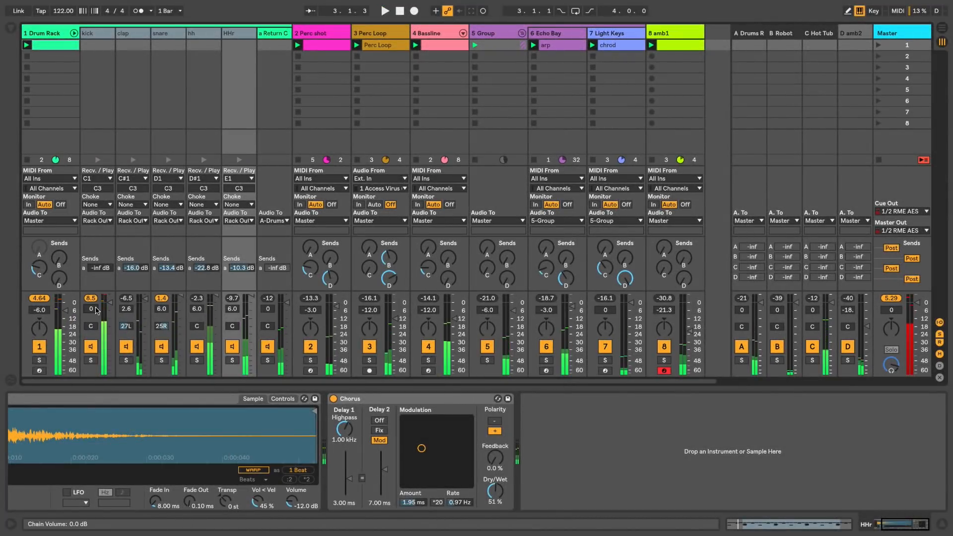
left_click(91, 310)
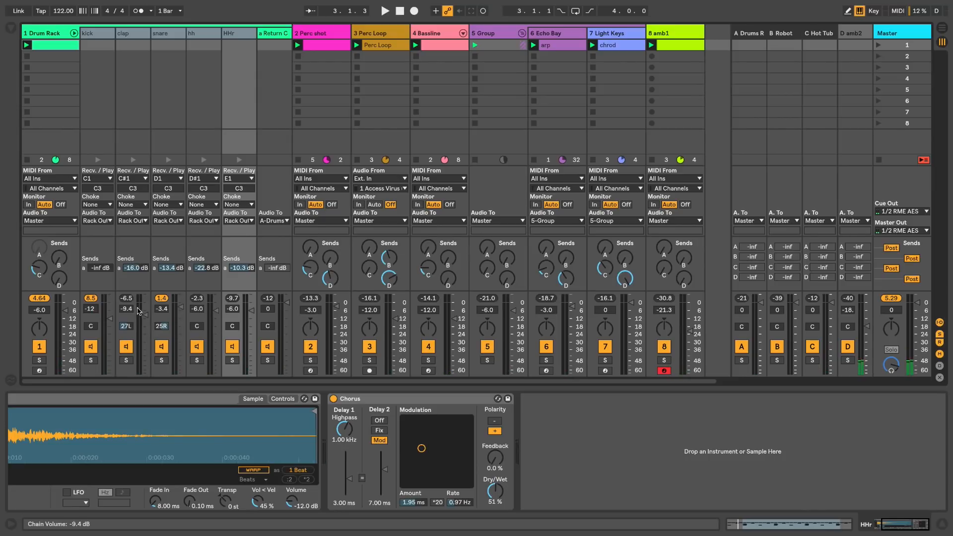
Select only the kick chain and play the session to examine the levels through its sampler, EQ Eight and Compressor.
left_click(99, 36)
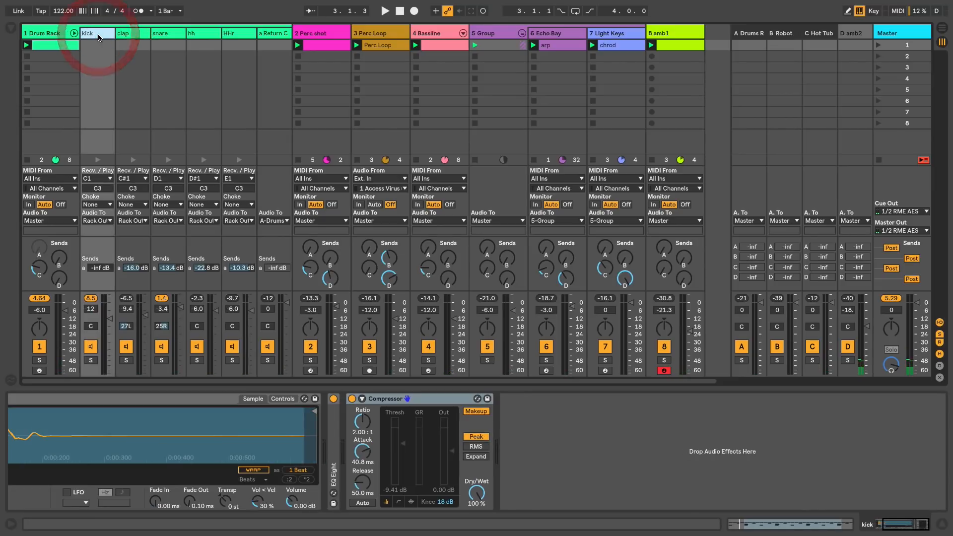
key("space")
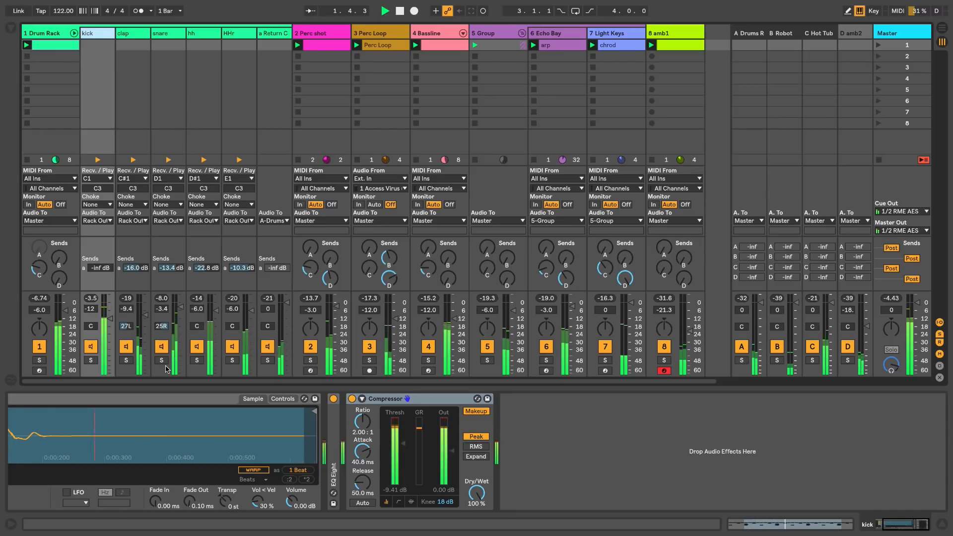
scroll(175, 418, "left", 5)
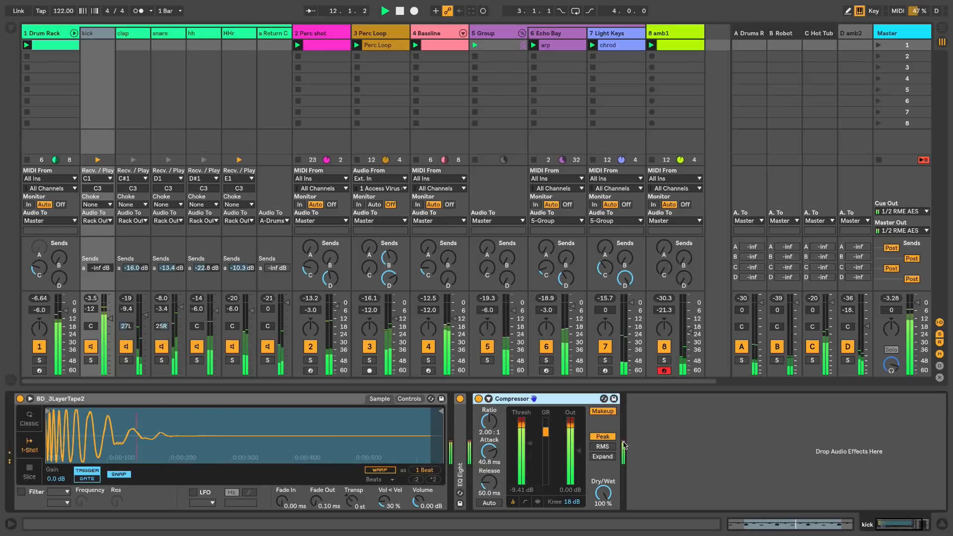
key("space")
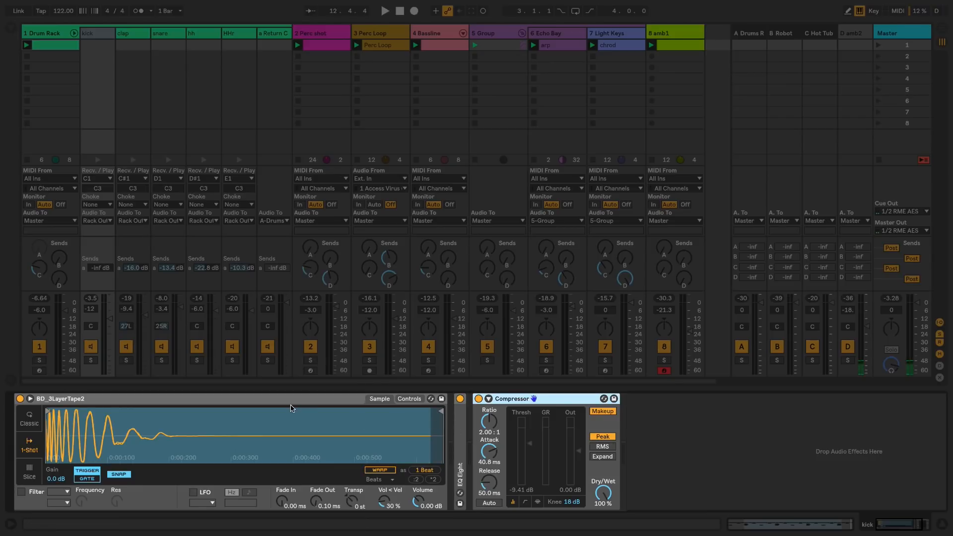
During playback, lower the kick sampler's volume to -7.43 dB and the kick Compressor's output to -3.38 dB.
left_click(289, 401)
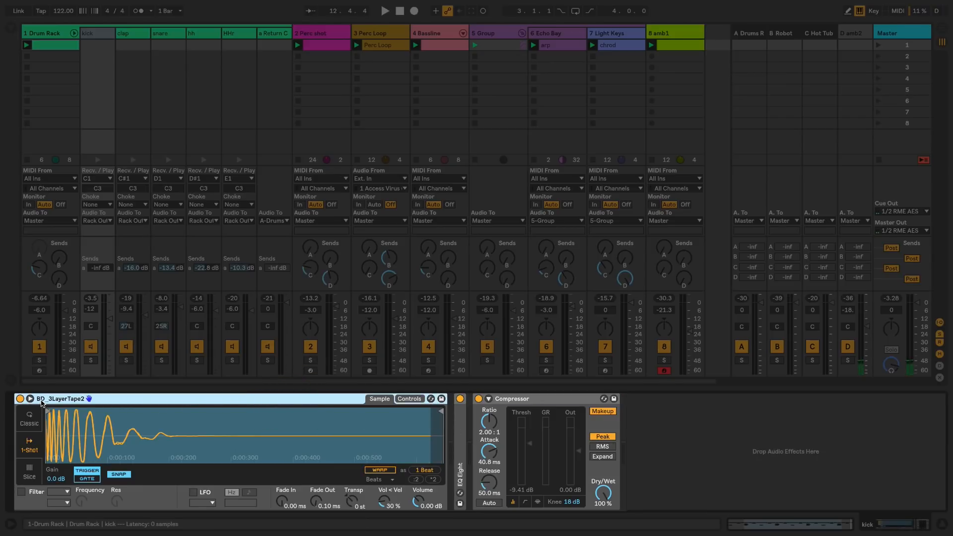
left_click(142, 399)
key("space")
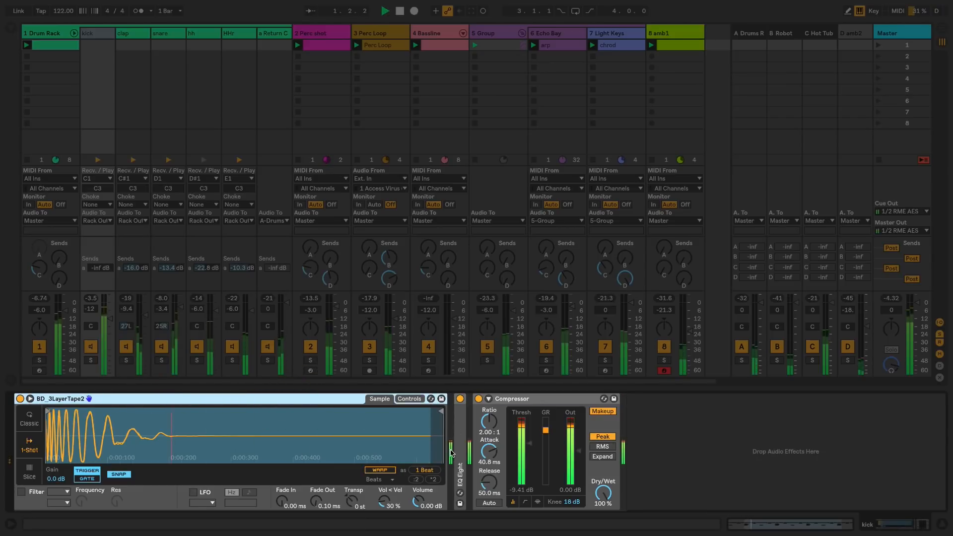
left_click_drag(419, 500, 420, 521)
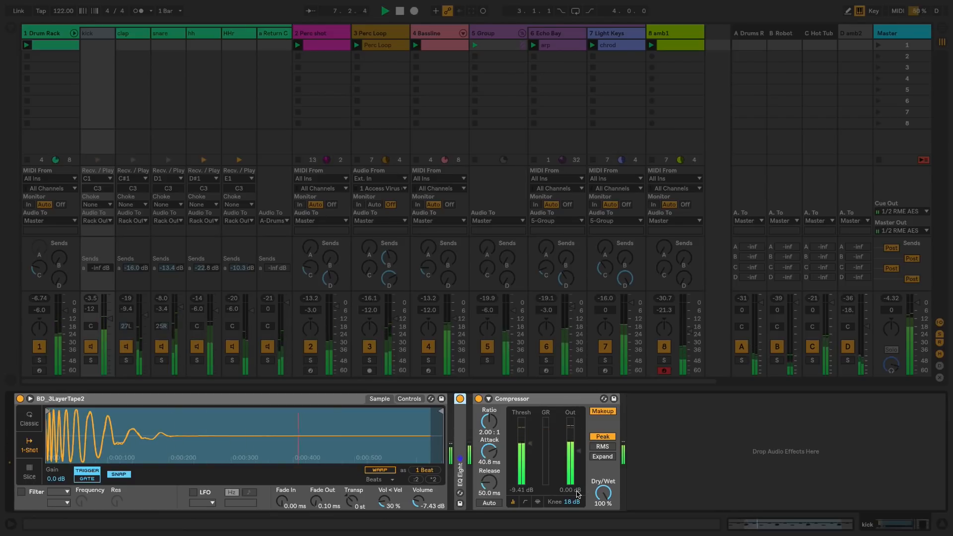
left_click_drag(577, 491, 577, 504)
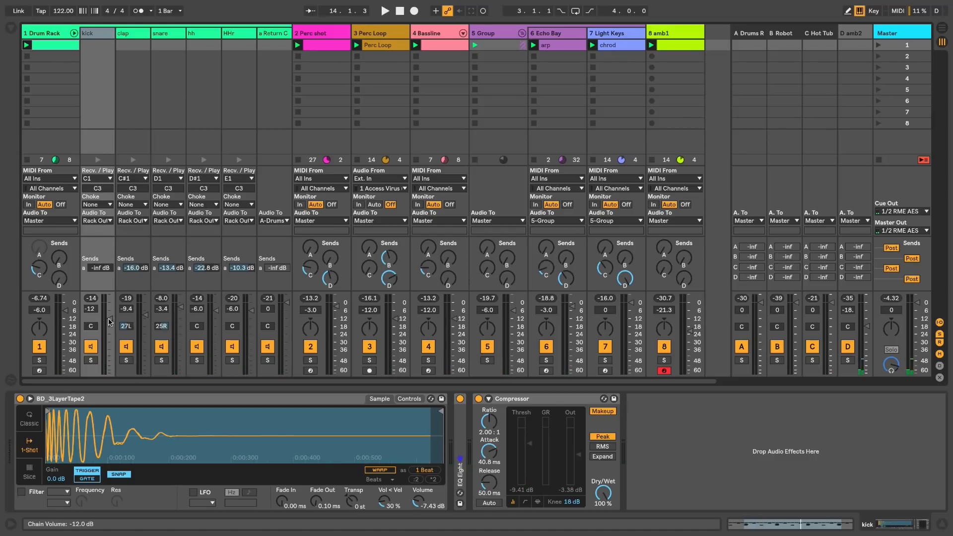
Raise the kick chain's volume to -3.0 dB and play the session to recheck its peak.
left_click_drag(110, 318, 110, 305)
key("space")
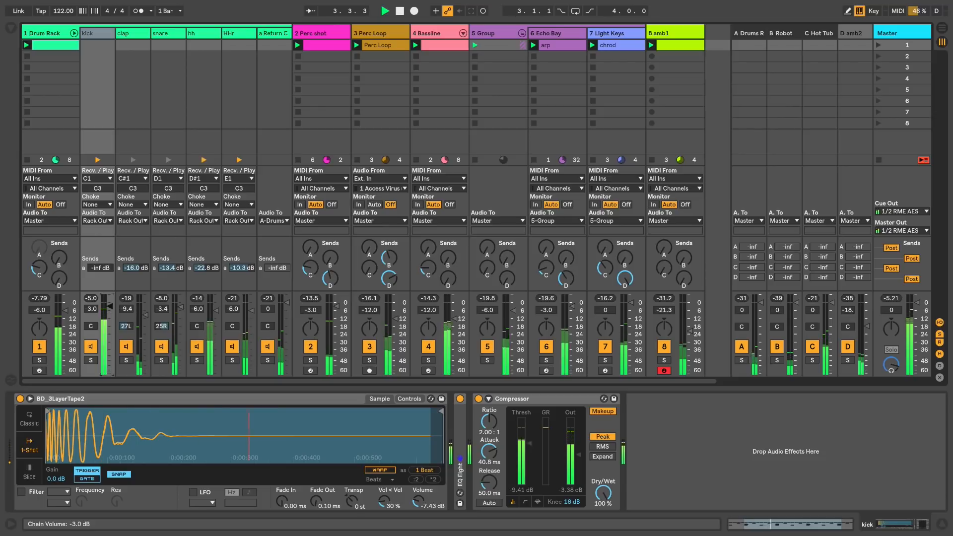